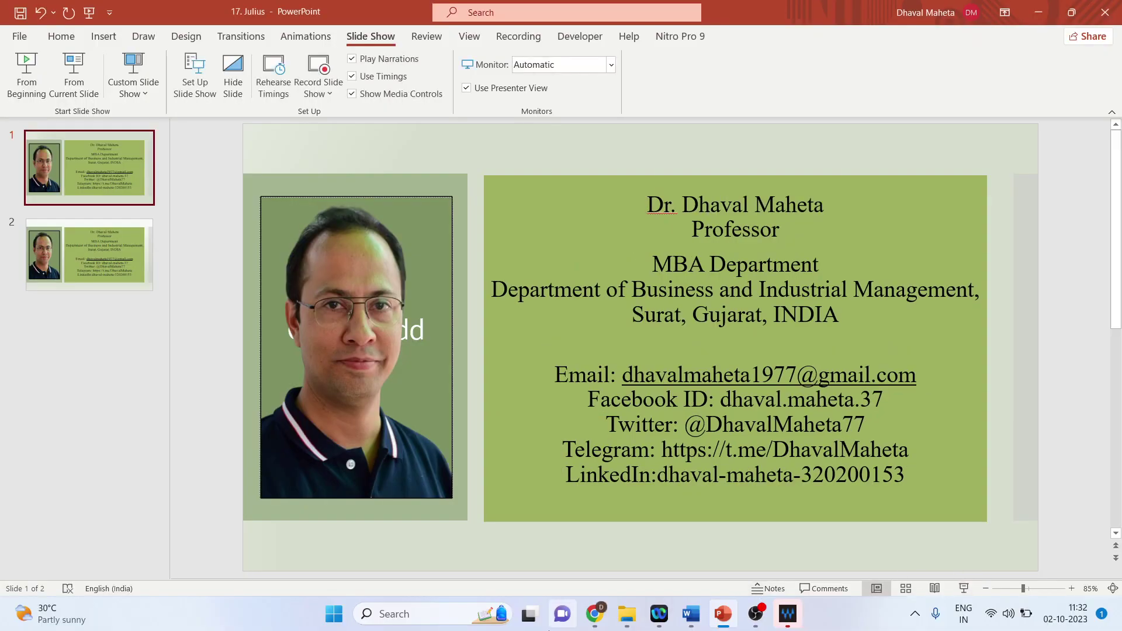
# Switch from the PowerPoint slideshow to the Chrome Google results for 'julius ai'.
pyautogui.click(594, 614)
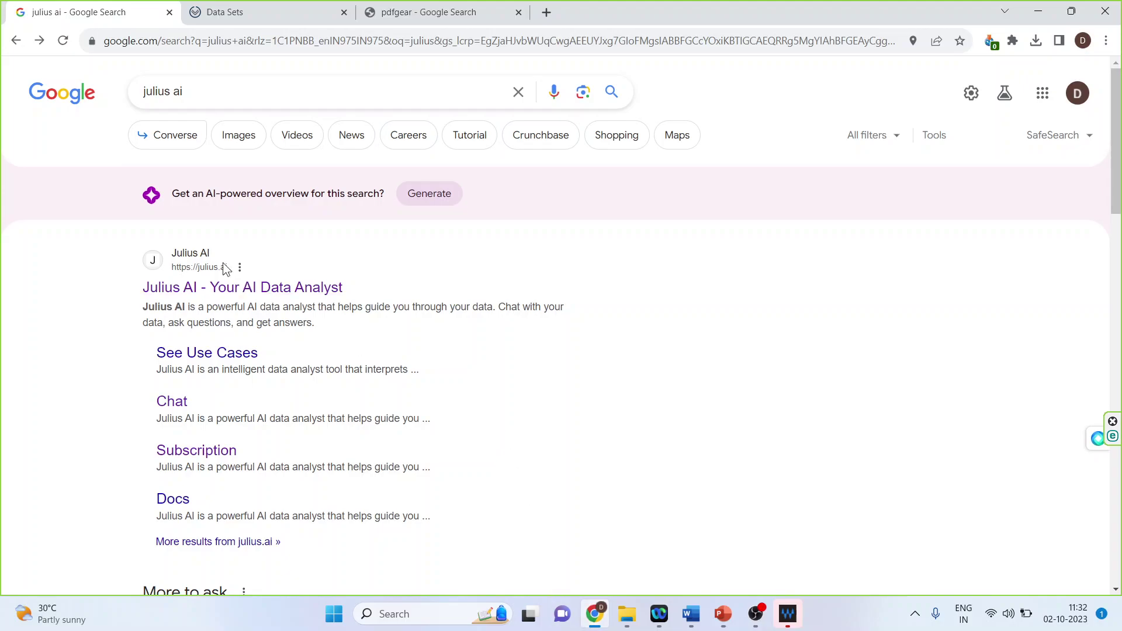
# Open the 'Julius AI - Your AI Data Analyst' site from the Google results.
pyautogui.click(219, 293)
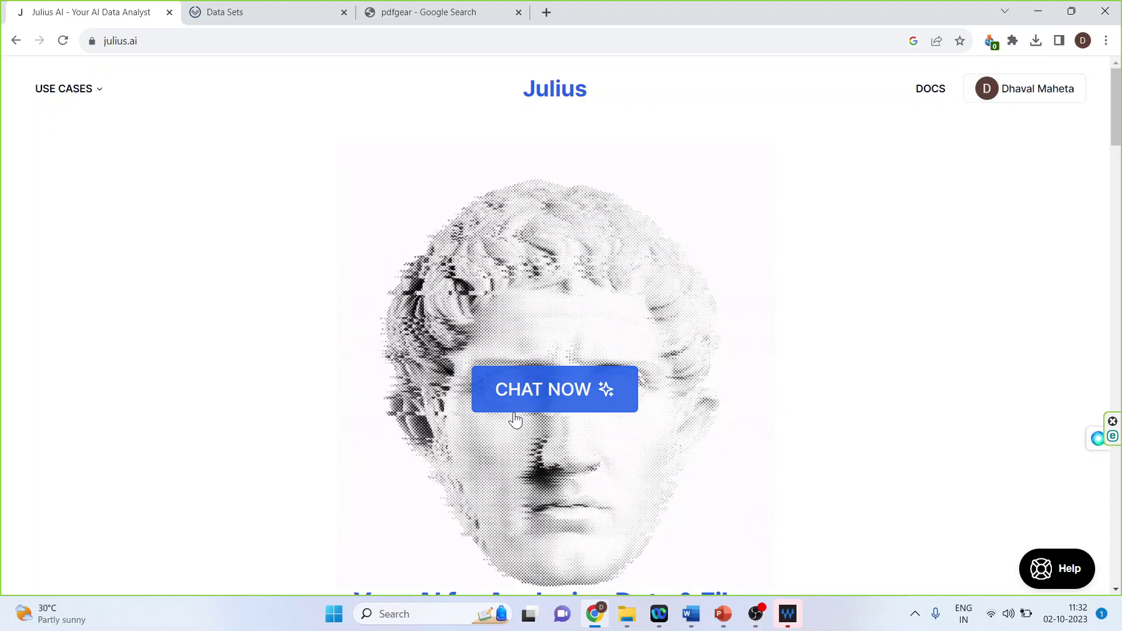
pyautogui.click(503, 403)
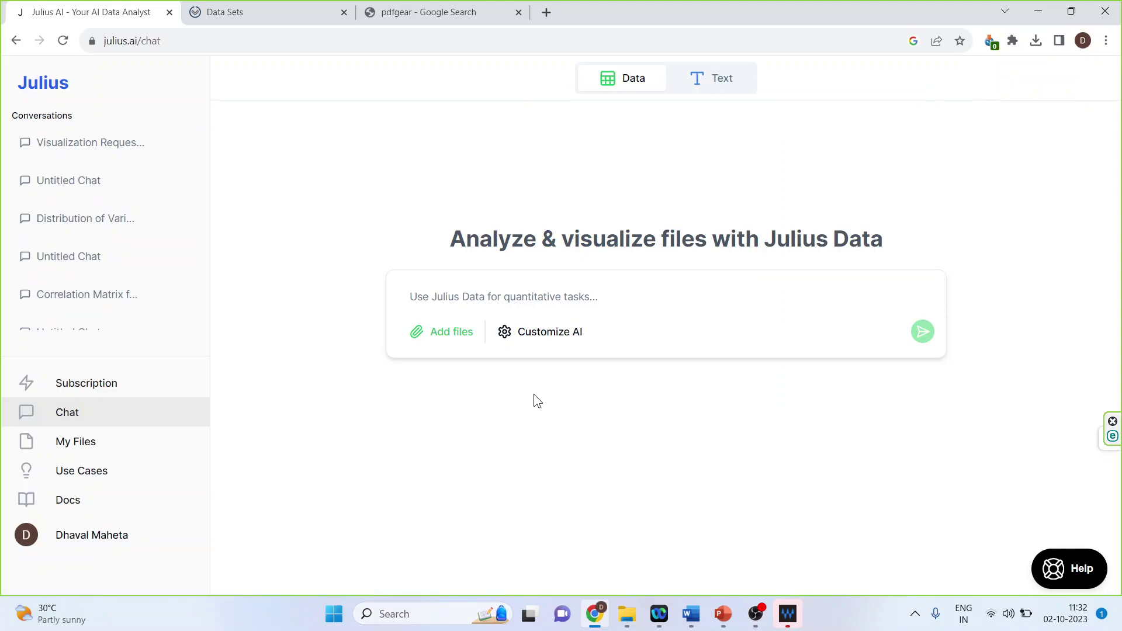
pyautogui.click(541, 342)
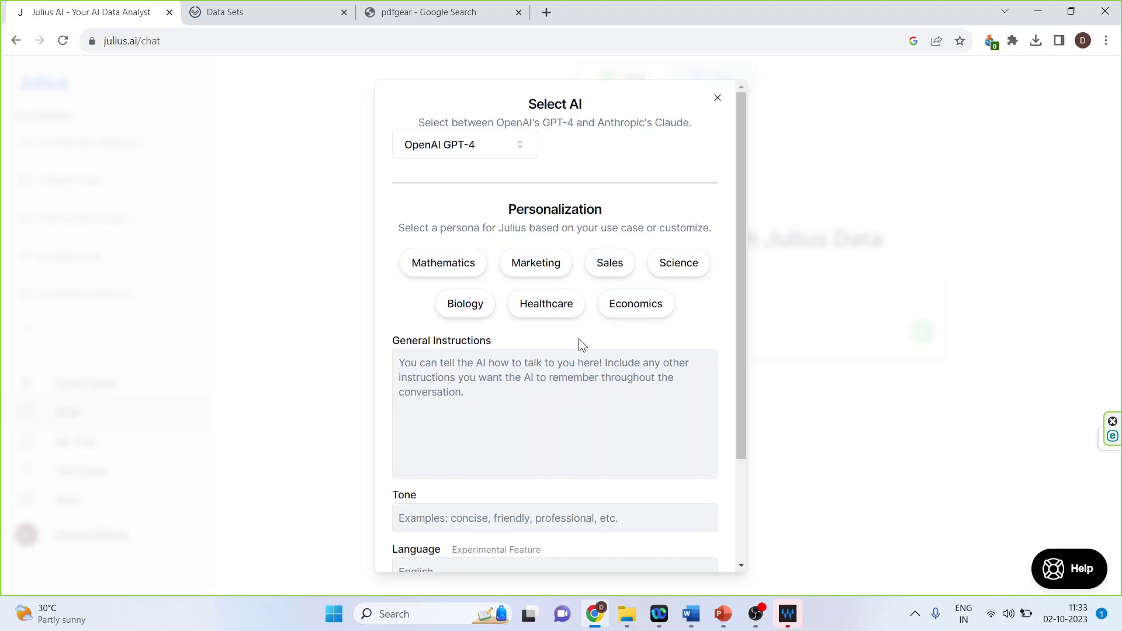
pyautogui.scroll(-3, 581, 335)
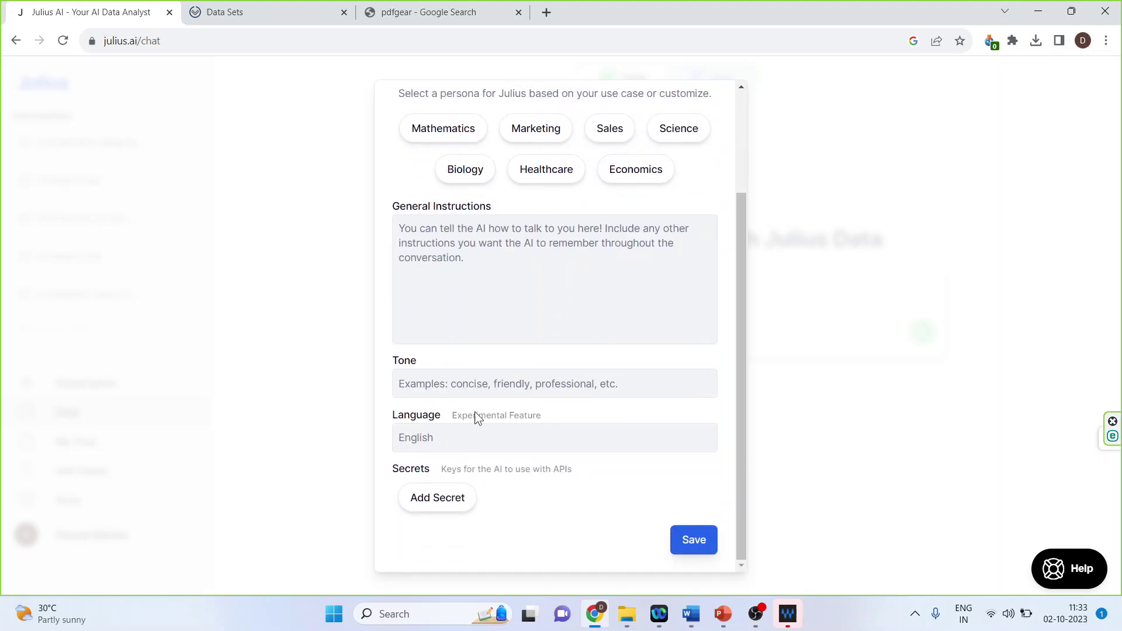
pyautogui.click(694, 542)
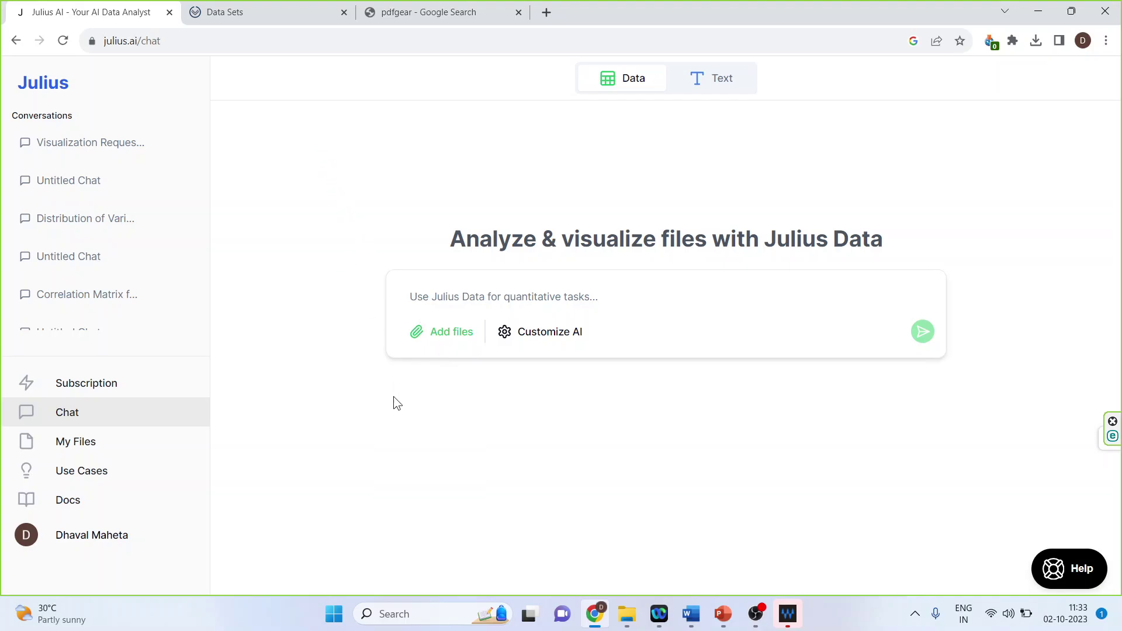
pyautogui.click(248, 16)
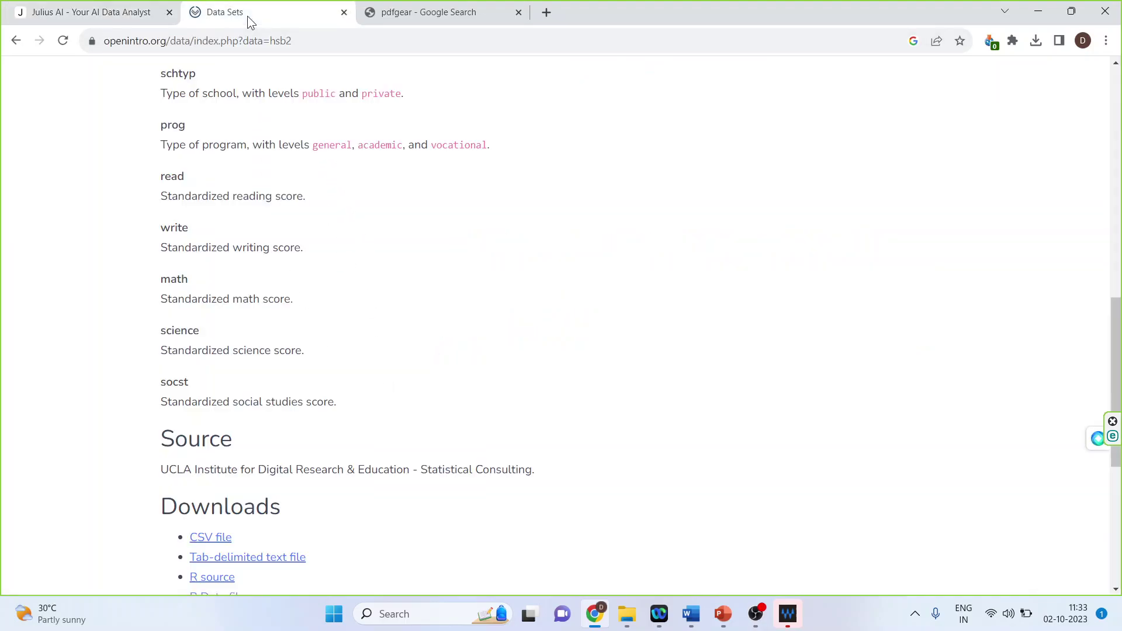
pyautogui.click(16, 41)
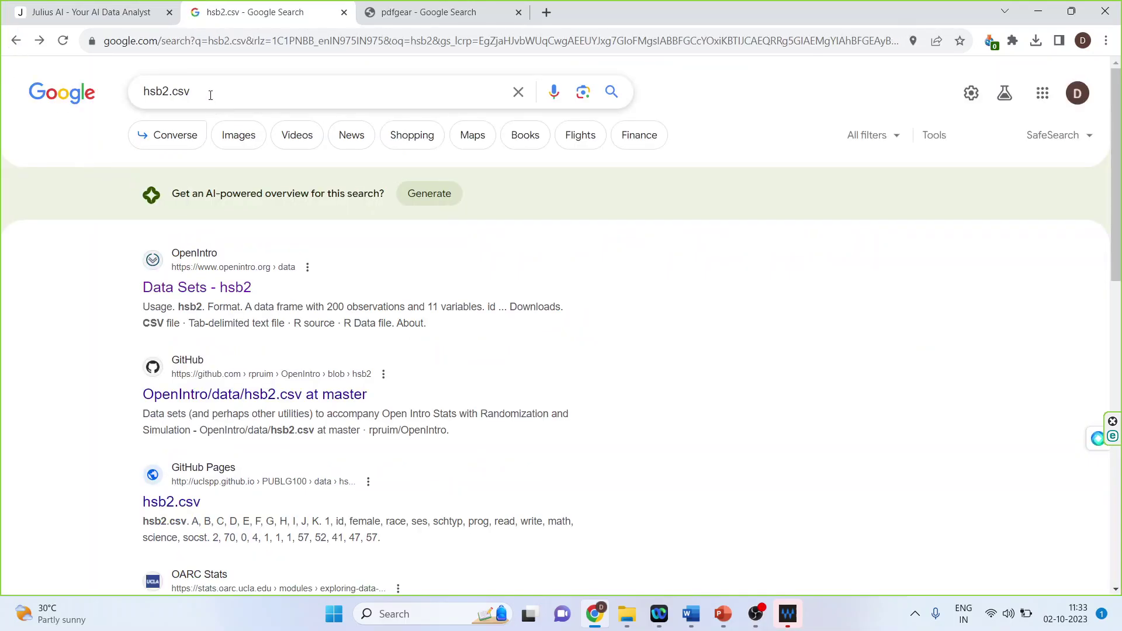
pyautogui.click(212, 297)
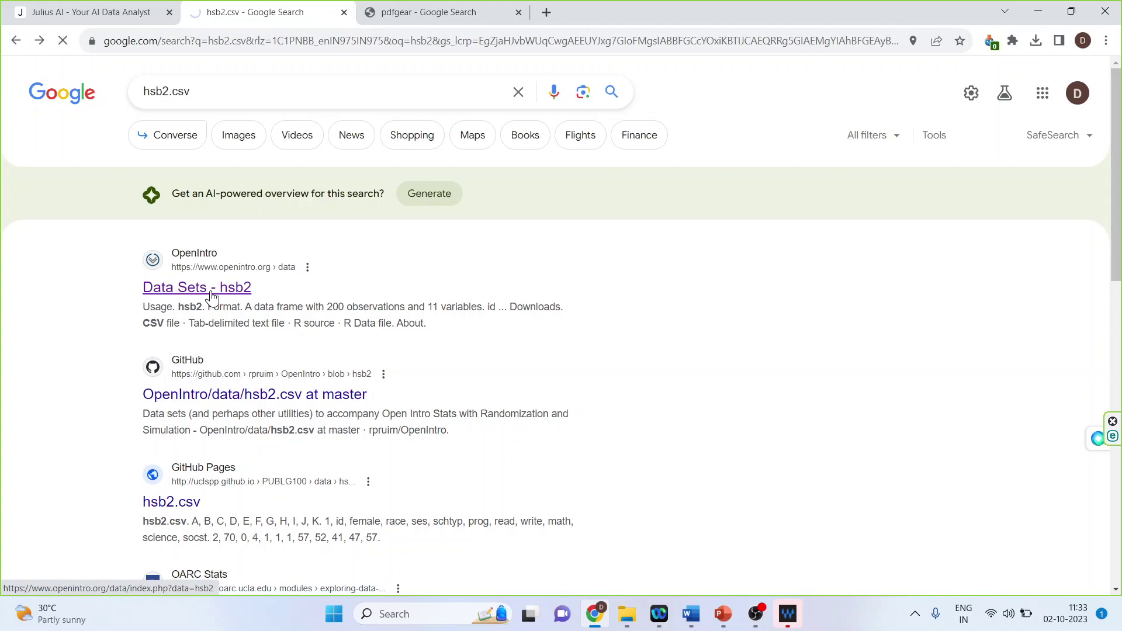
pyautogui.scroll(-5, 325, 402)
pyautogui.scroll(-11, 324, 398)
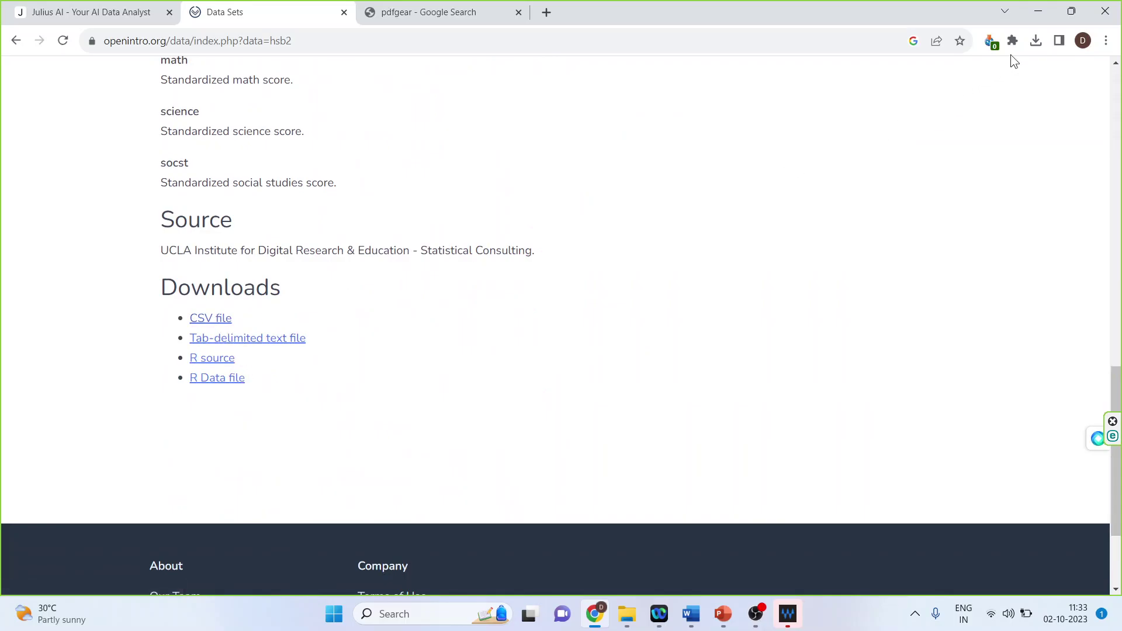
pyautogui.click(1035, 42)
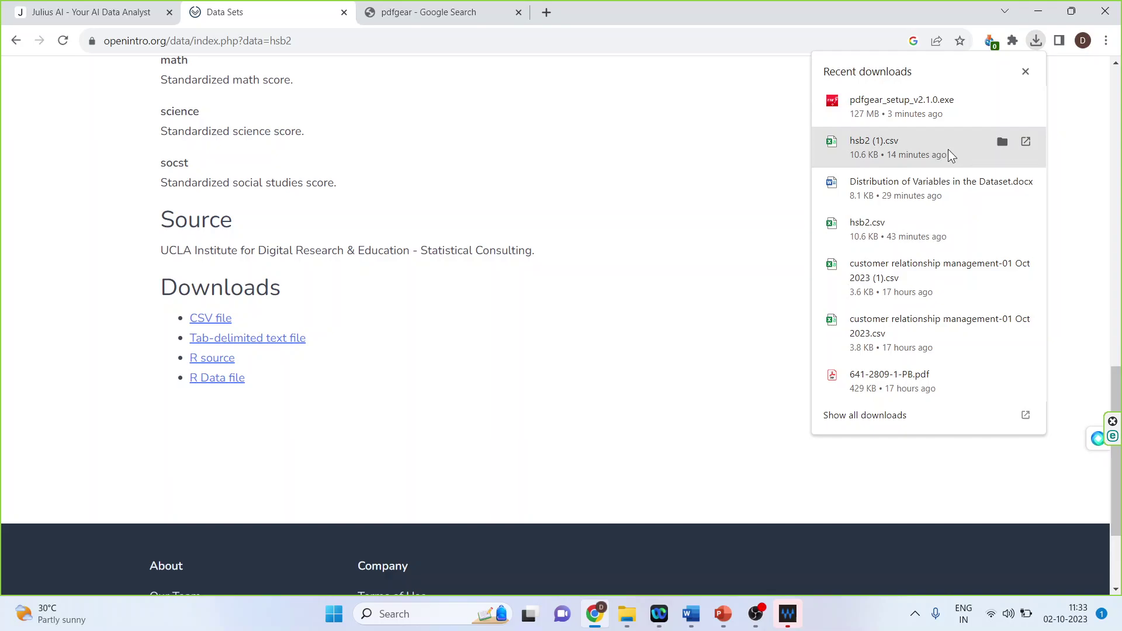
pyautogui.click(738, 111)
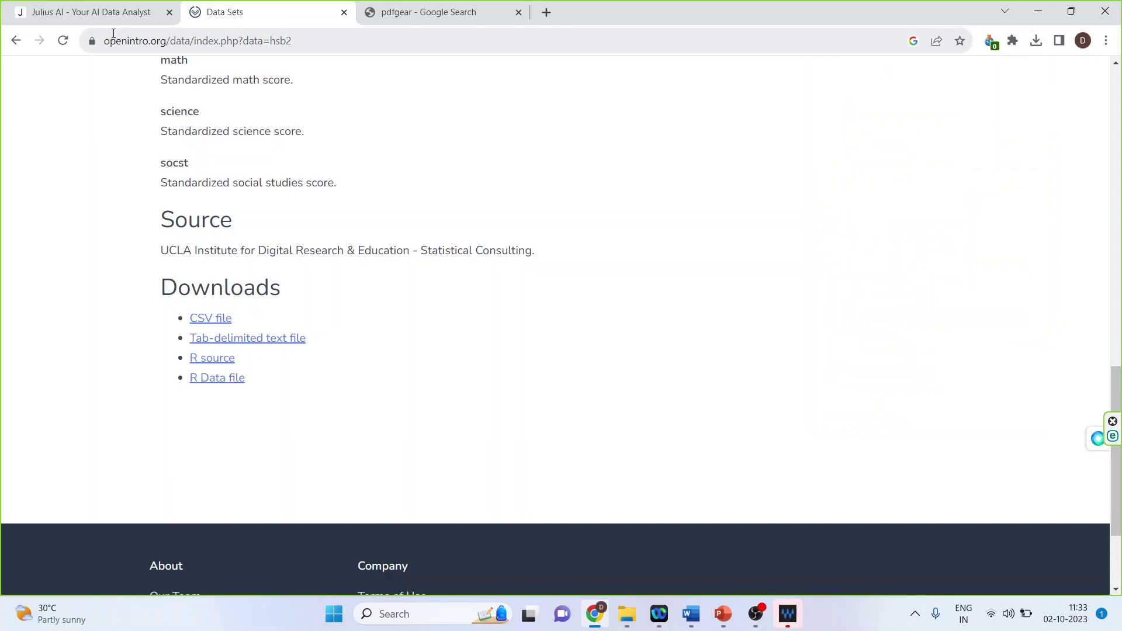
pyautogui.click(103, 12)
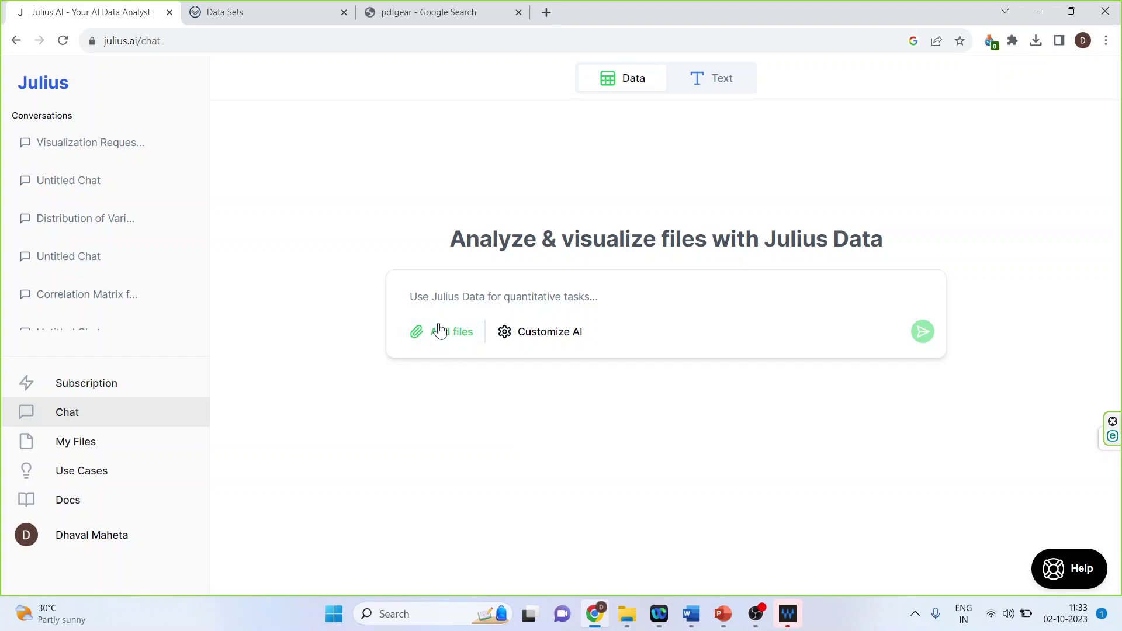
# Upload hsb2.csv from Downloads and attach it to the data chat message.
pyautogui.click(441, 339)
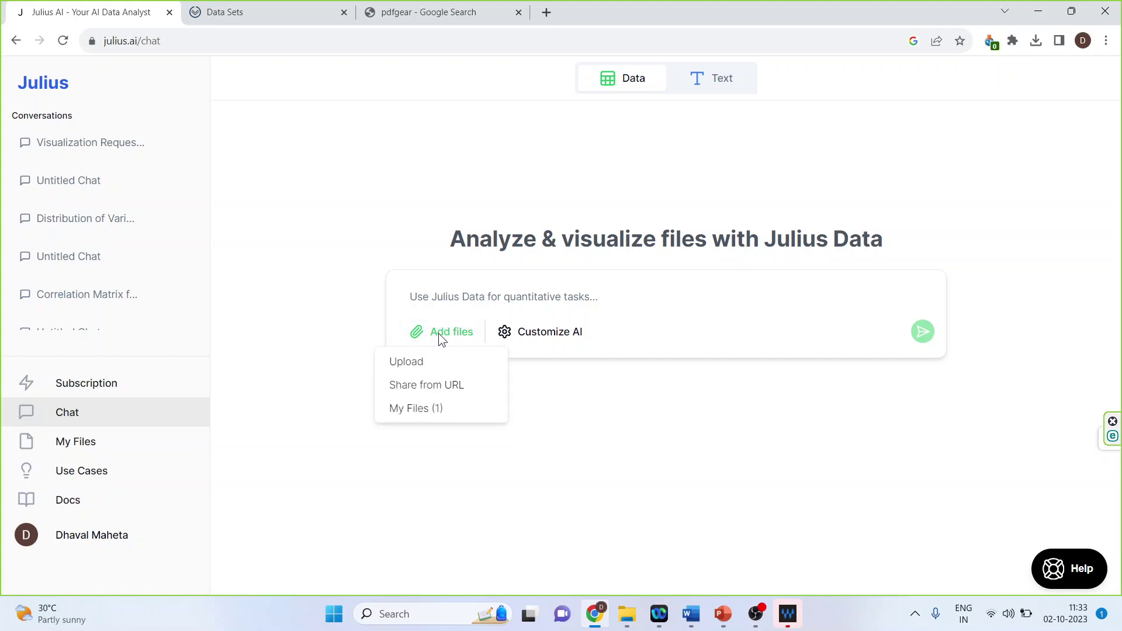
pyautogui.click(431, 367)
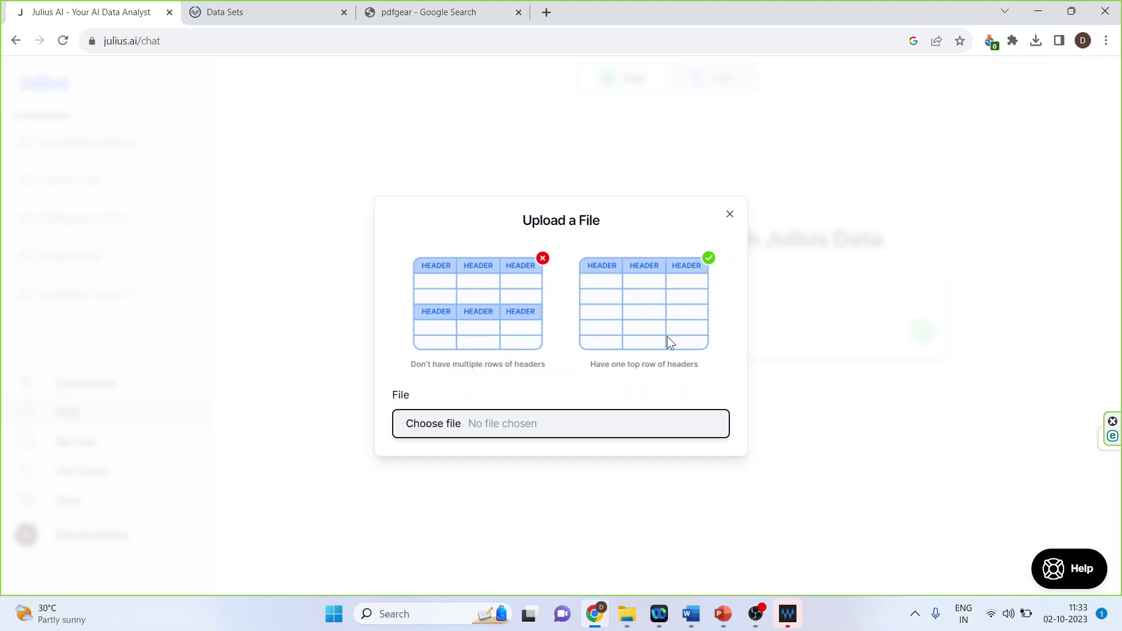
pyautogui.click(442, 424)
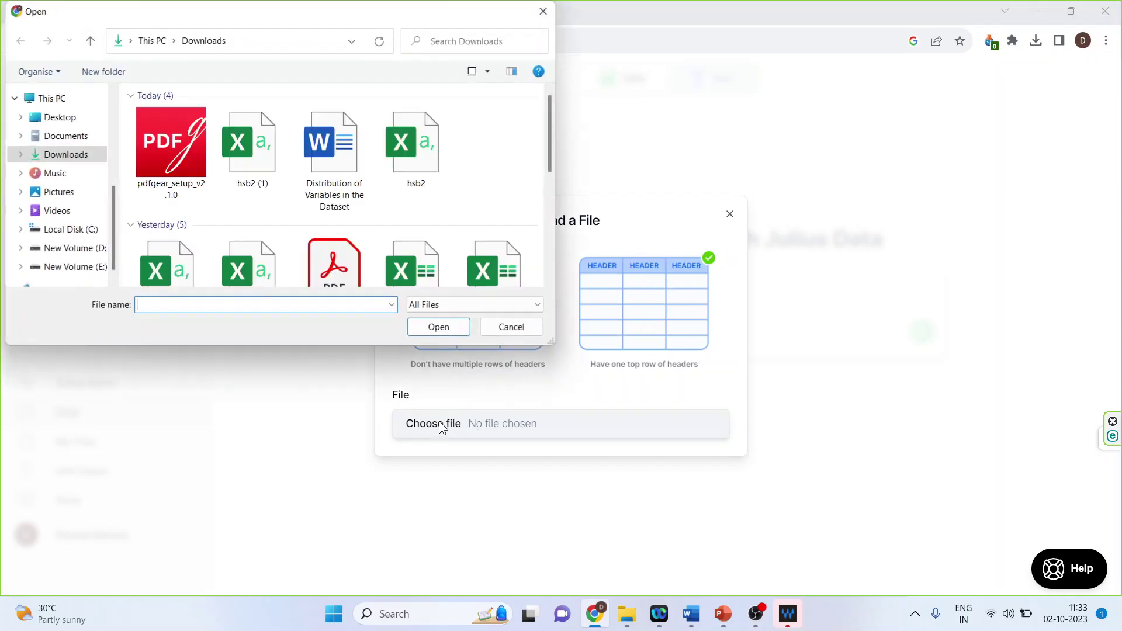
pyautogui.click(417, 156)
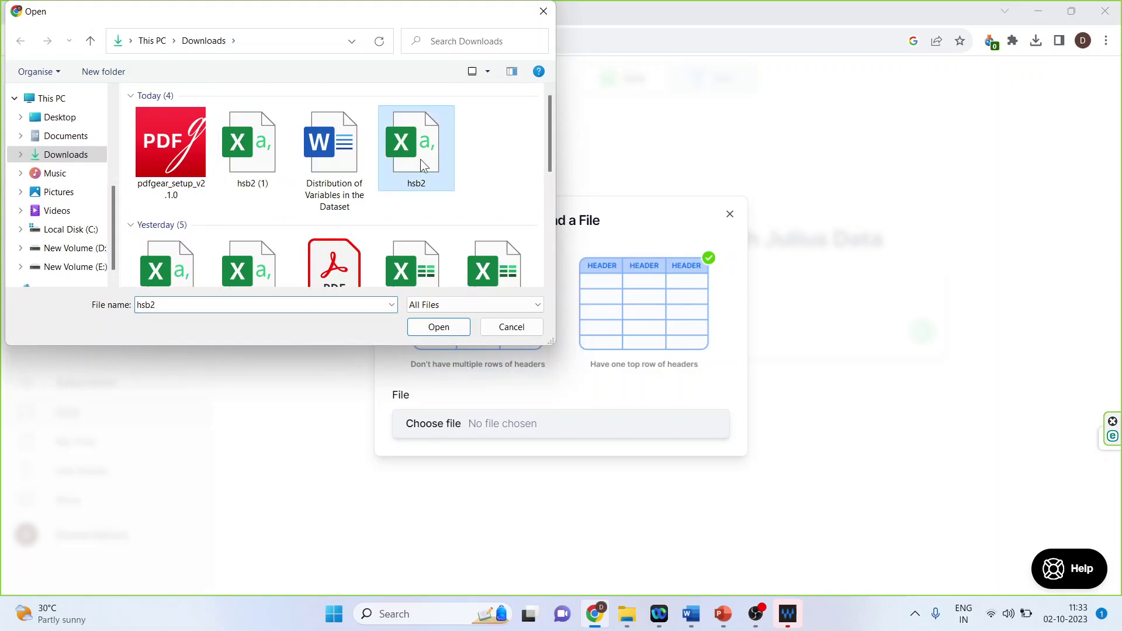
pyautogui.click(438, 330)
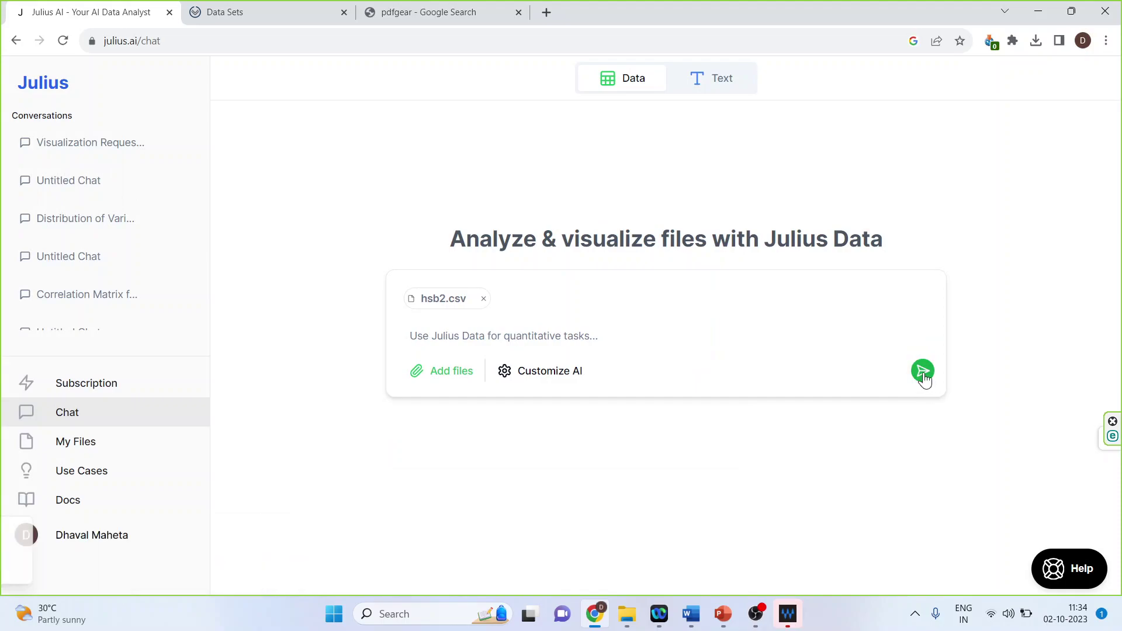
# Send hsb2.csv, dismiss the Subscribe popup, and review the code behind its five-row preview.
pyautogui.click(923, 372)
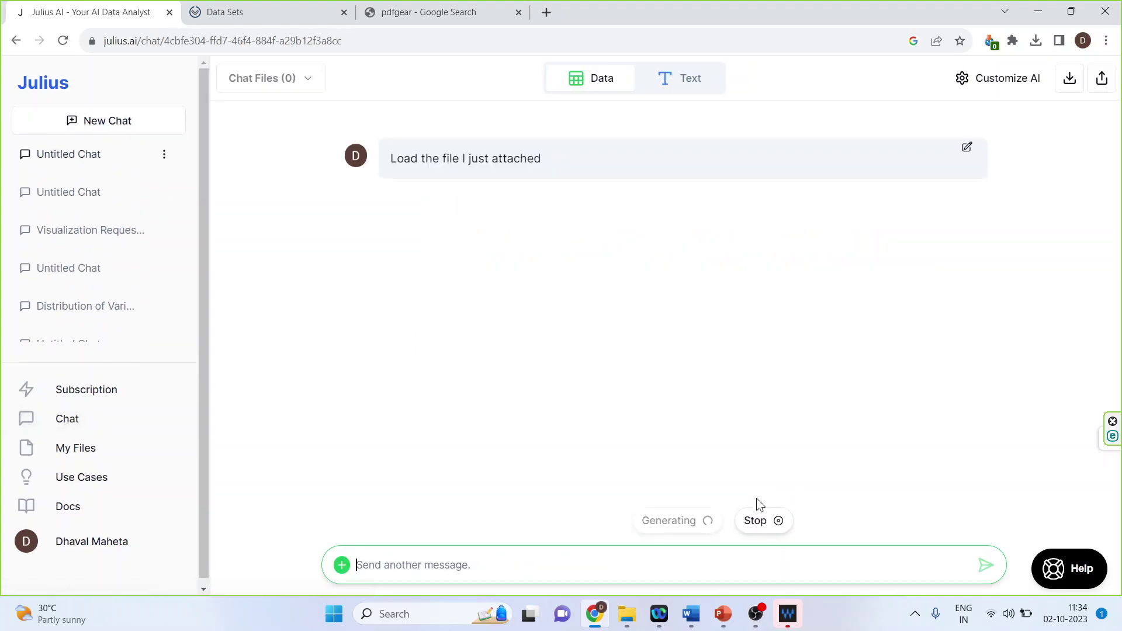
pyautogui.click(756, 498)
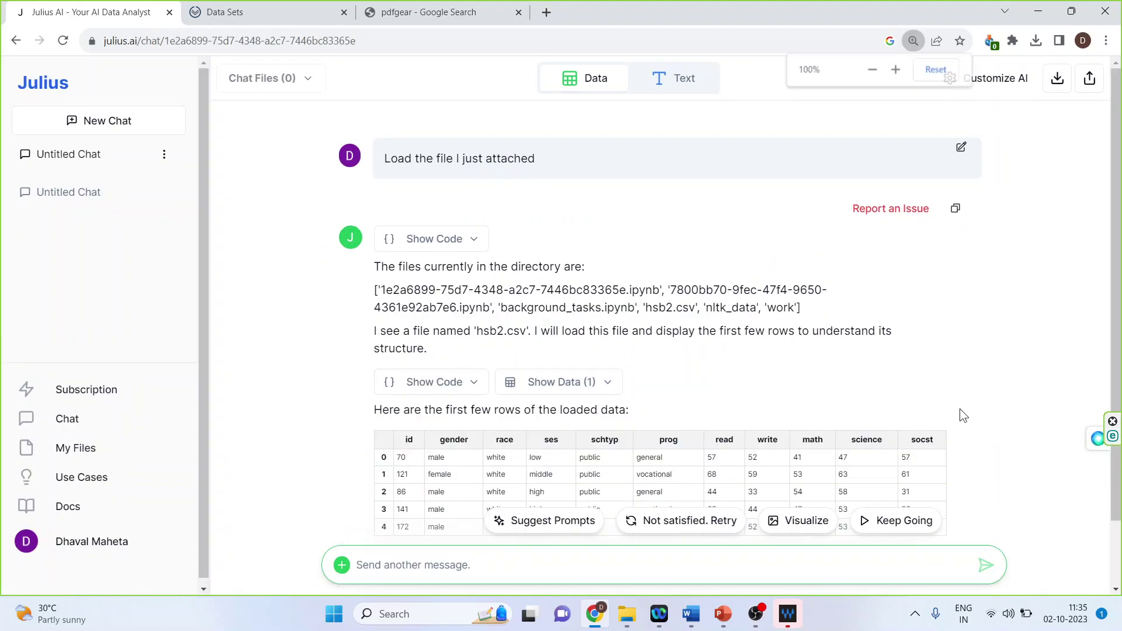
pyautogui.hotkey('ctrl', '0')
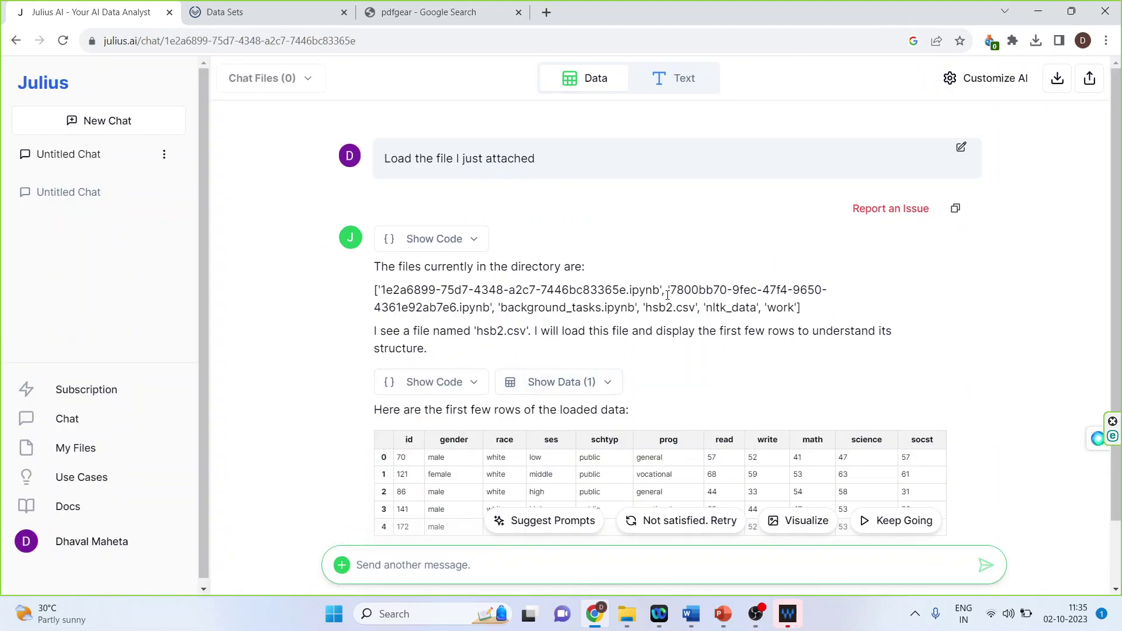
pyautogui.click(476, 242)
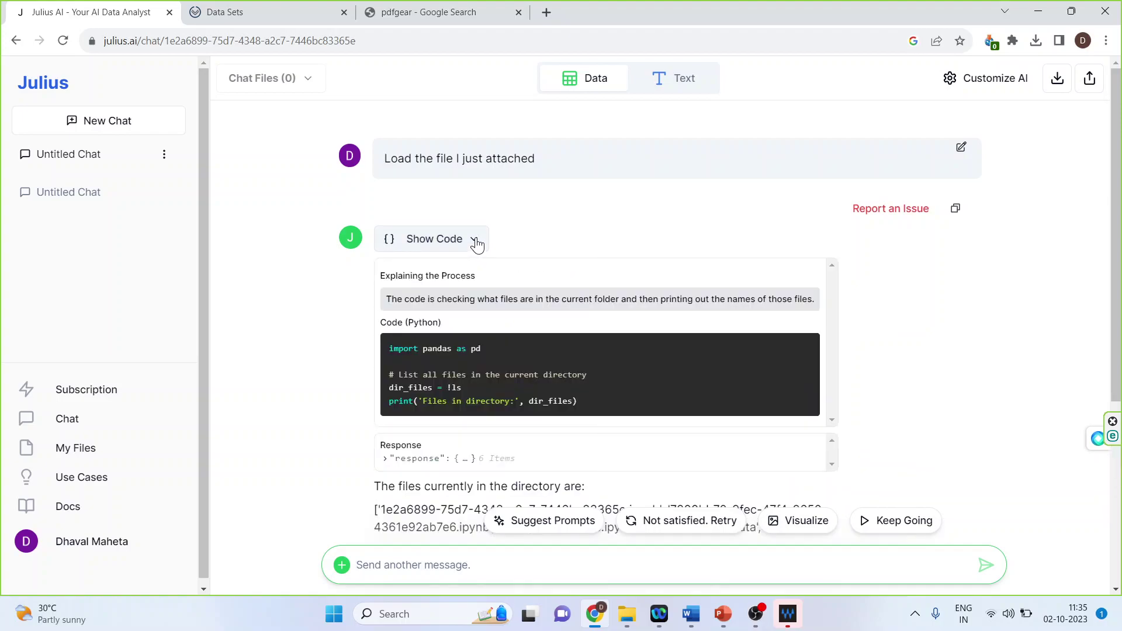
pyautogui.click(477, 244)
pyautogui.scroll(-1, 663, 287)
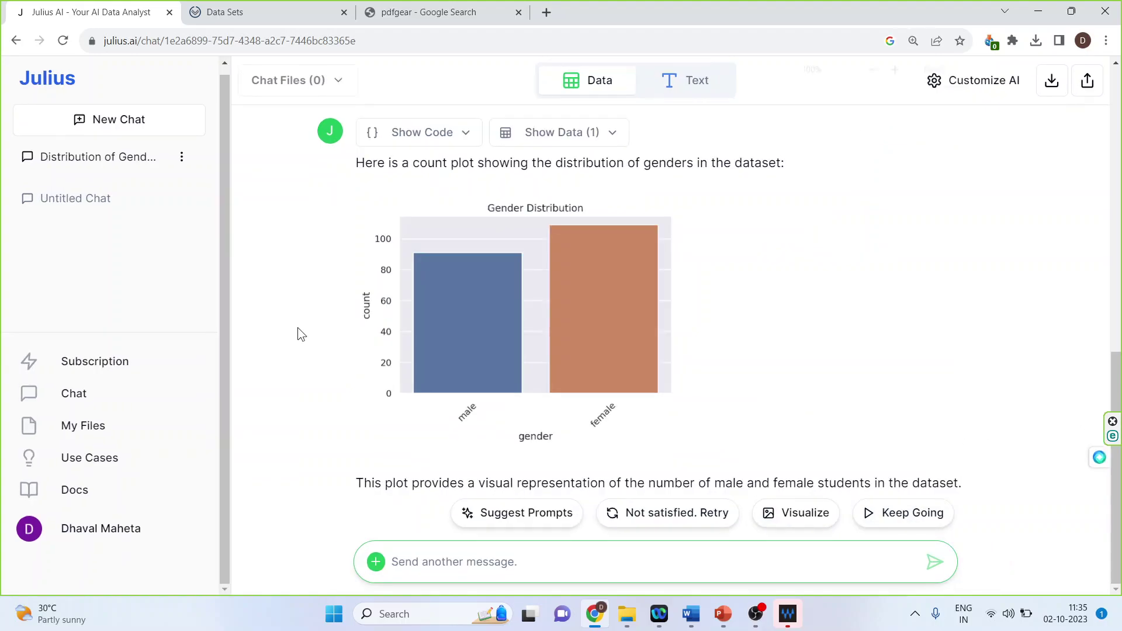
# Have Julius keep going twice, adding the statistical summary and program-distribution count plot.
pyautogui.hotkey('ctrl', '0')
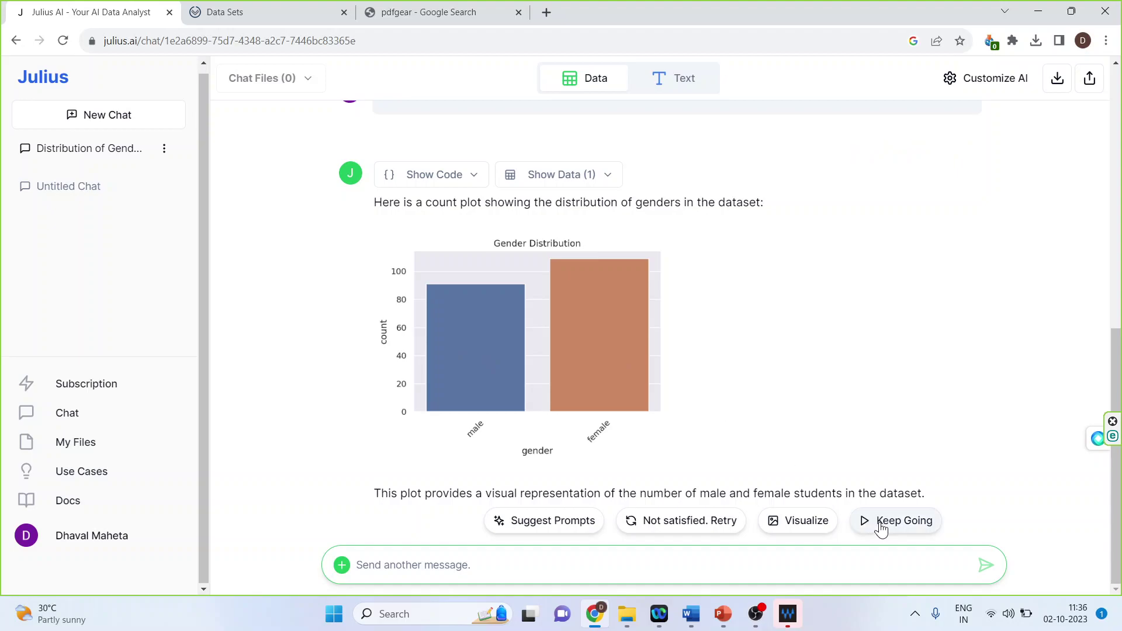
pyautogui.click(879, 524)
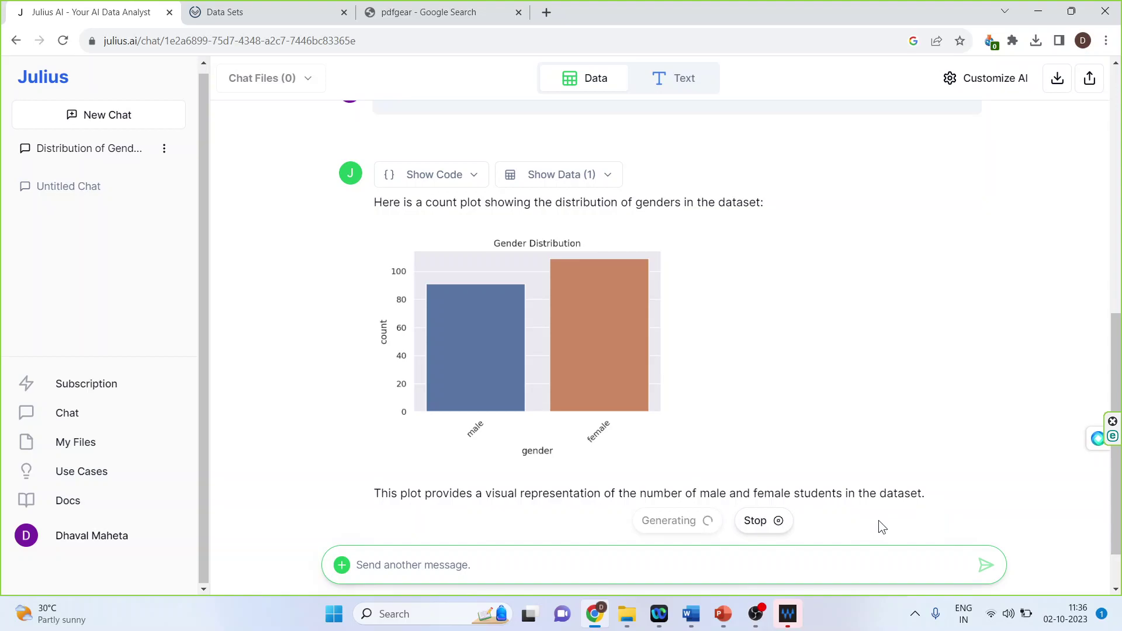
pyautogui.hotkey('ctrl', '0')
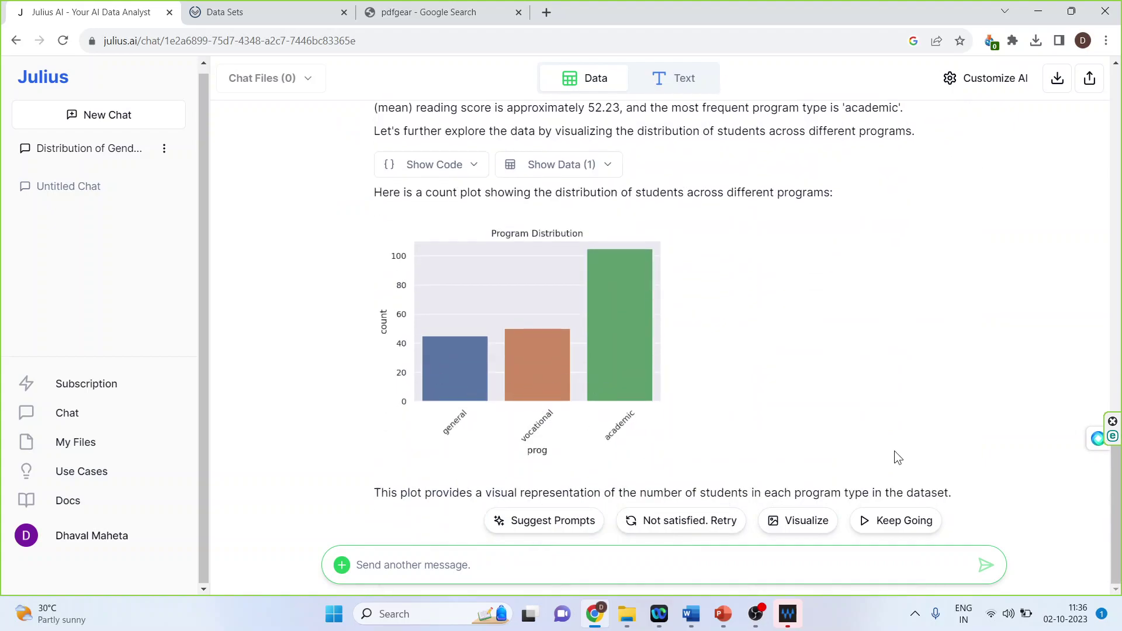
pyautogui.click(883, 526)
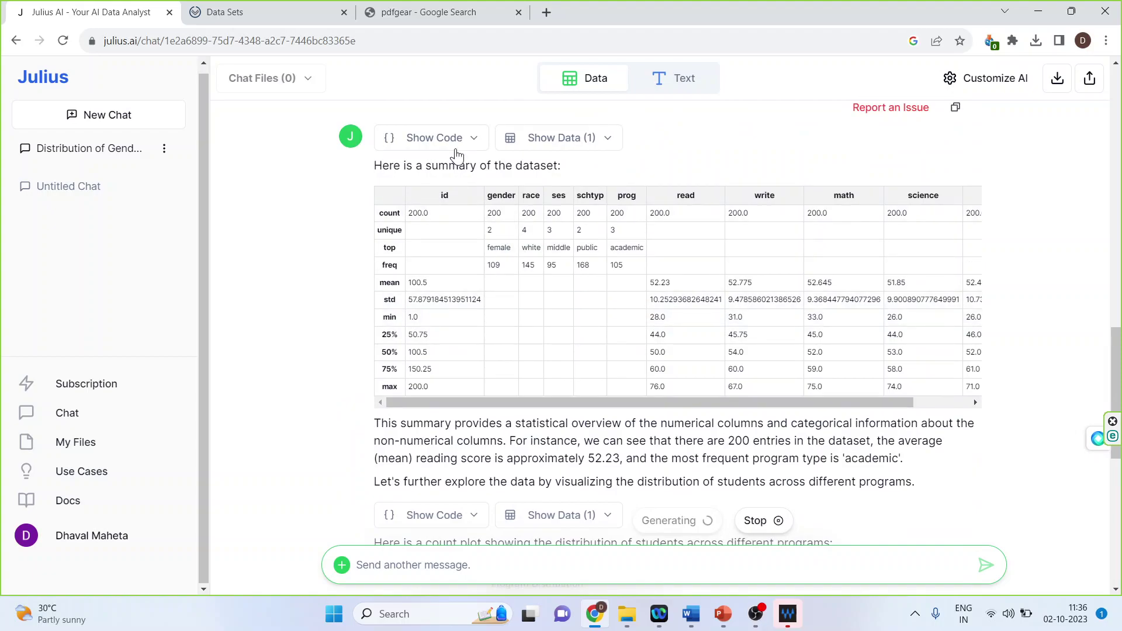
# Inspect the summary's code and data, then scroll to the Reading Scores Distribution histogram.
pyautogui.click(475, 139)
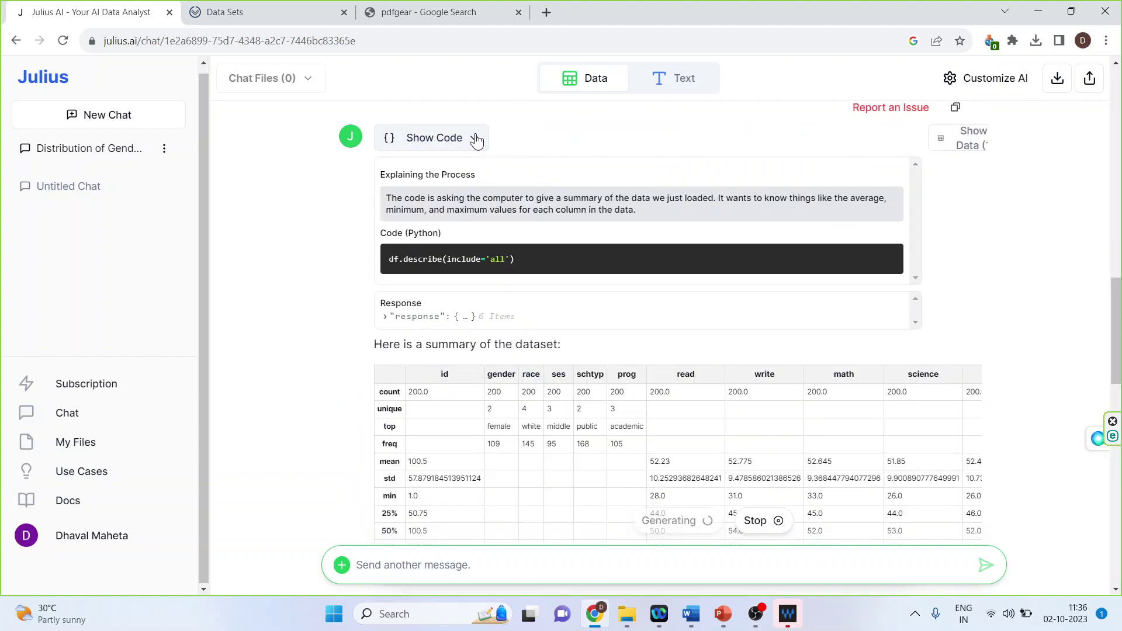
pyautogui.click(475, 139)
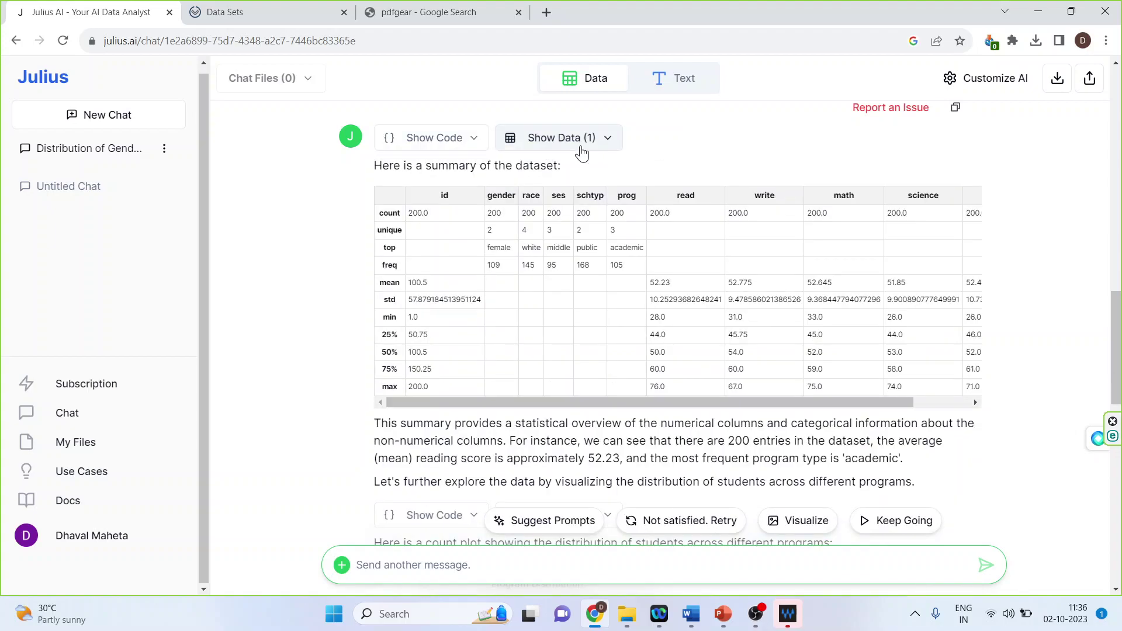
pyautogui.click(608, 141)
pyautogui.click(608, 141)
pyautogui.scroll(-12, 696, 366)
pyautogui.scroll(-2, 696, 365)
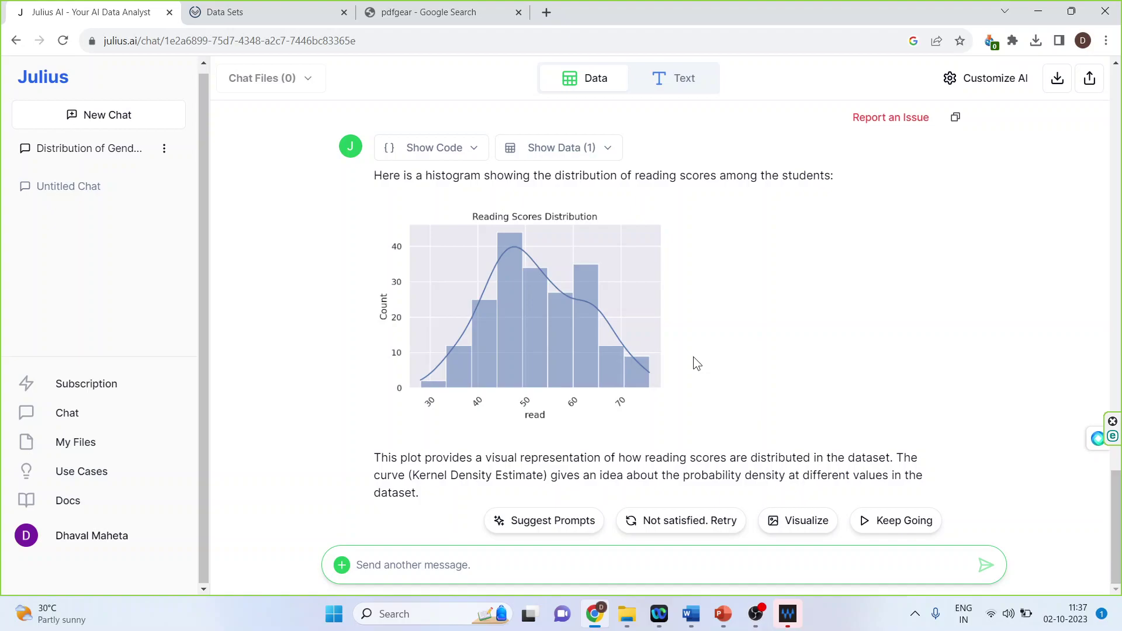
# Ask 'elaborate the first one' to get the read-write-math correlation matrix (about 0.60–0.66).
pyautogui.hotkey('ctrl', '-')
pyautogui.hotkey('ctrl', '+')
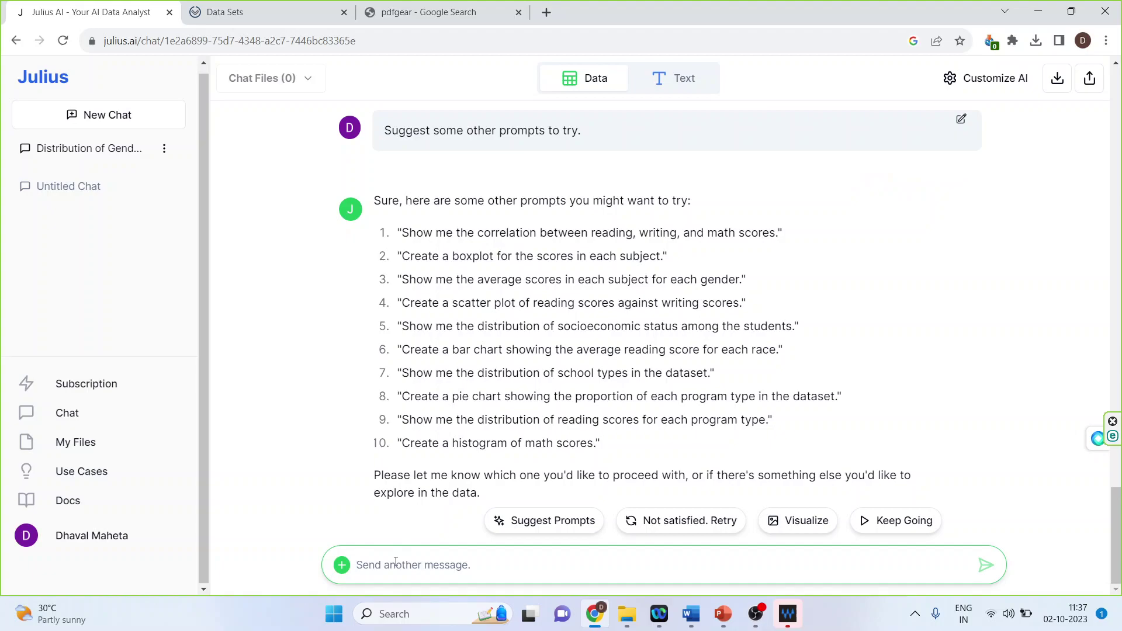
pyautogui.write('elaborate the first one')
pyautogui.press('Return')
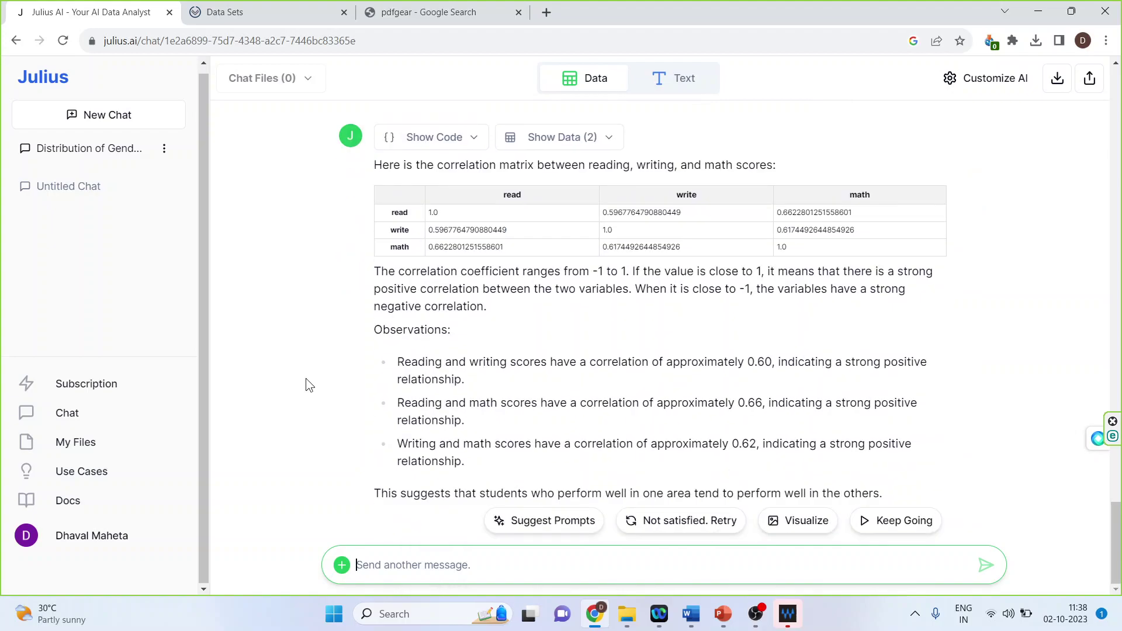
# Ask 'show me the heatmap of the first one' for a read-write-math correlation heatmap.
pyautogui.write('show me the heatmap of the first one')
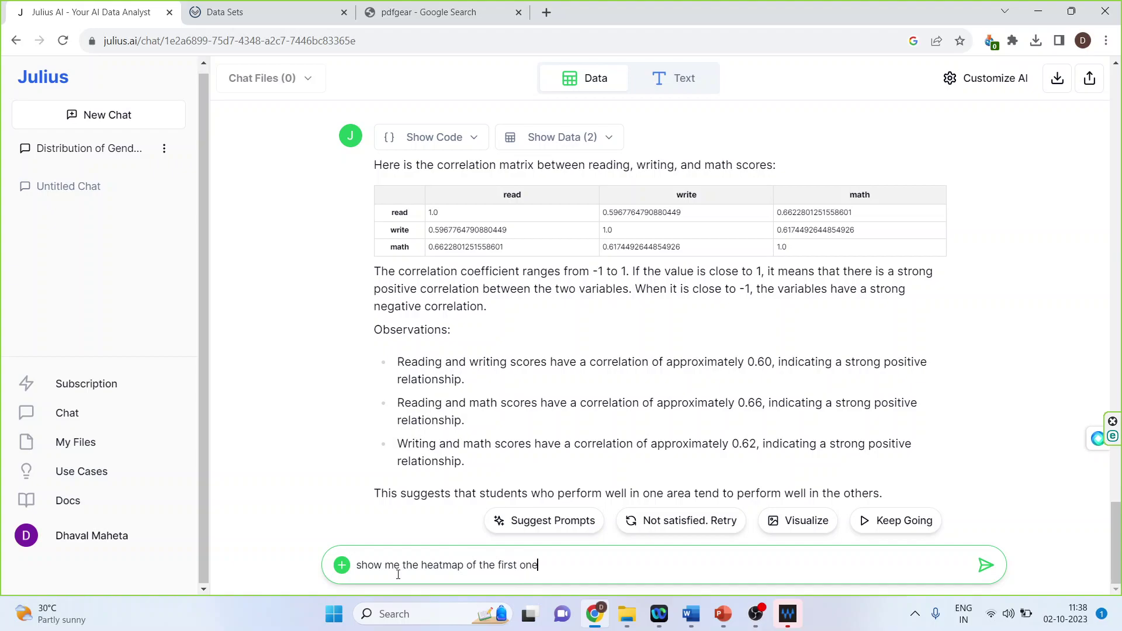
pyautogui.press('Return')
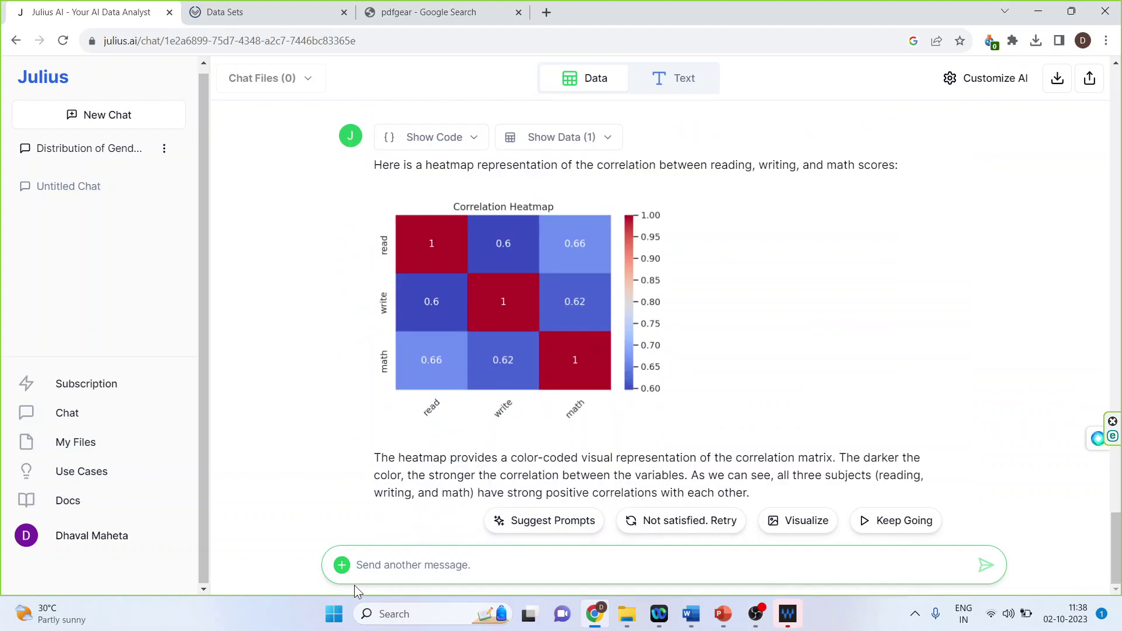
# Ask Julius to 'run the anova using appropriate variables framing the hypothesis'.
pyautogui.click(392, 560)
pyautogui.write('p')
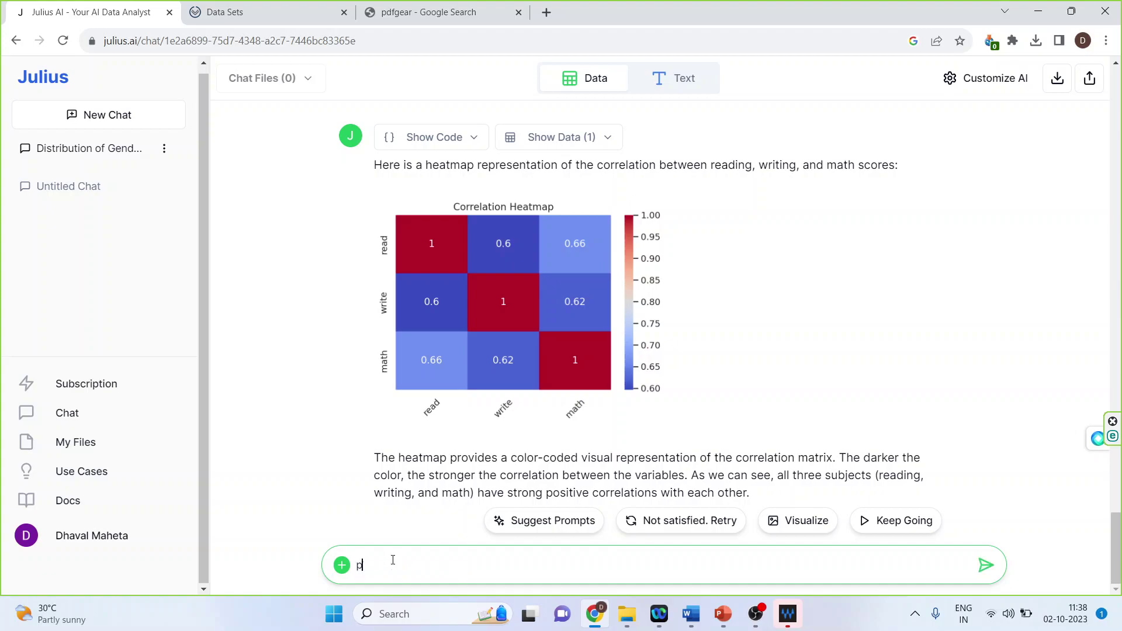
pyautogui.write('ls run the anova using approp')
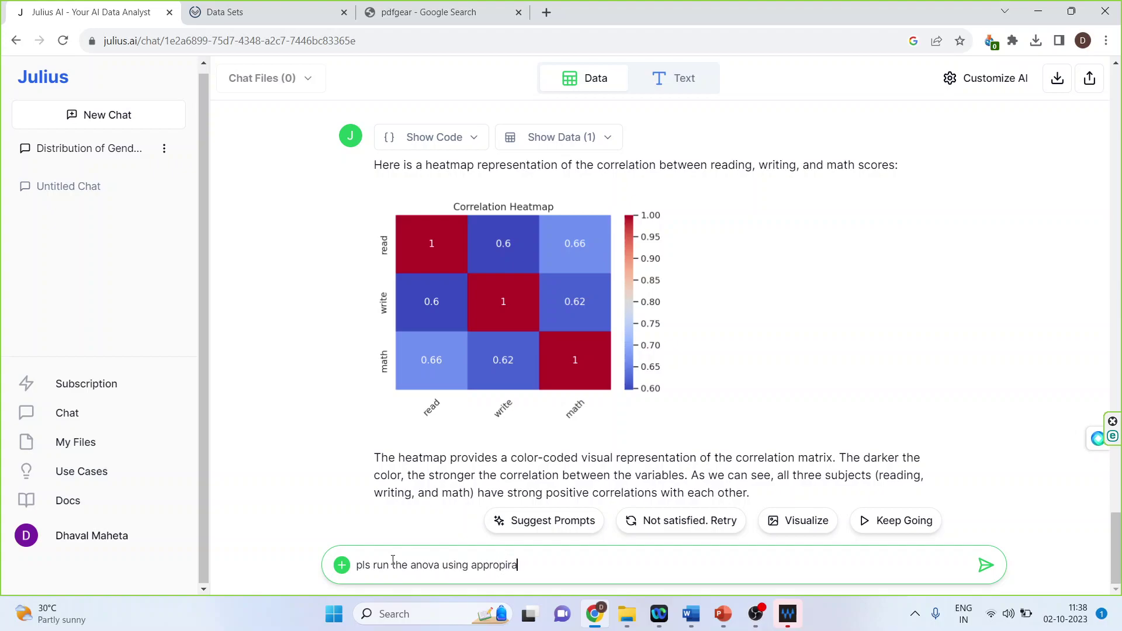
pyautogui.write('riate variables framing th')
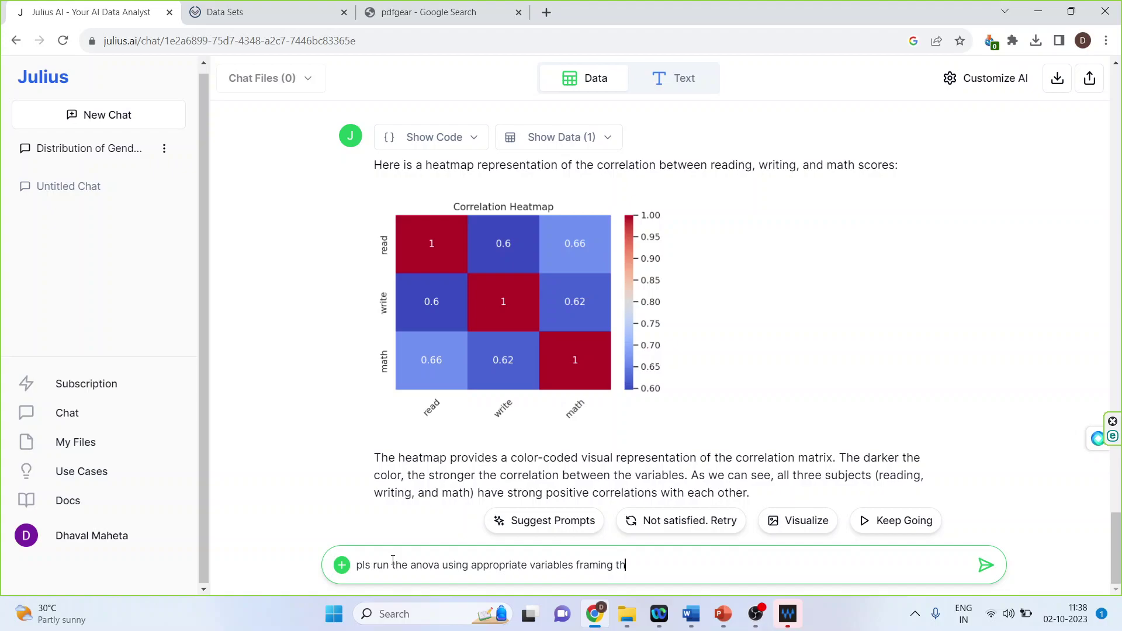
pyautogui.write('e hypothesis')
pyautogui.press('Return')
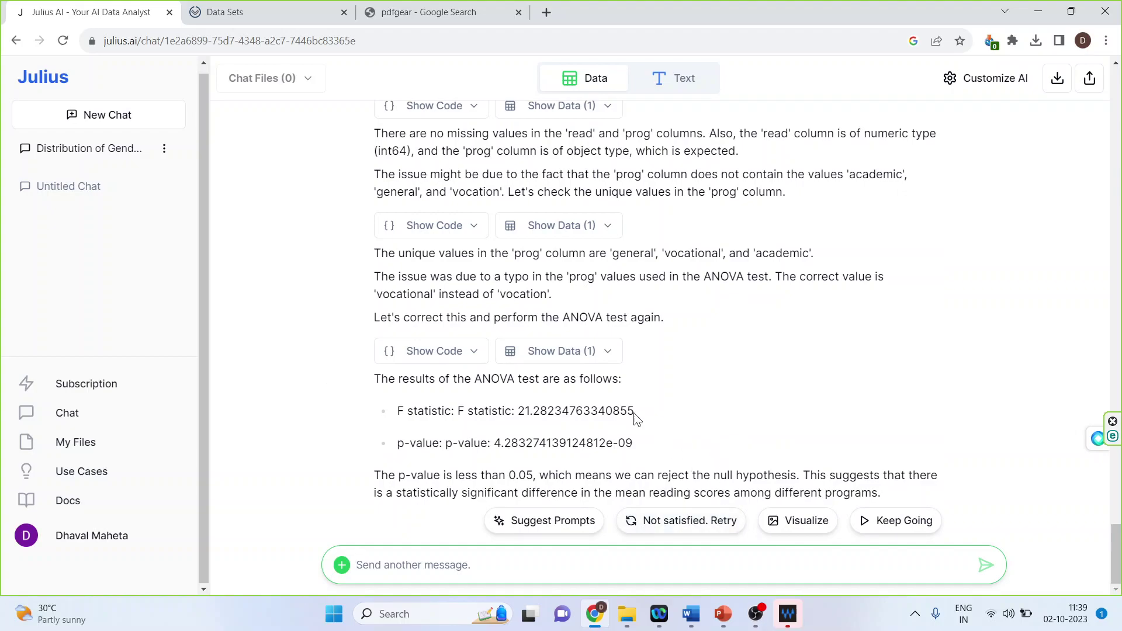
# Regenerate the ANOVA answer, now reporting F ≈ 21.28 and p ≈ 4.28e-09.
pyautogui.hotkey('ctrl', '0')
pyautogui.click(672, 526)
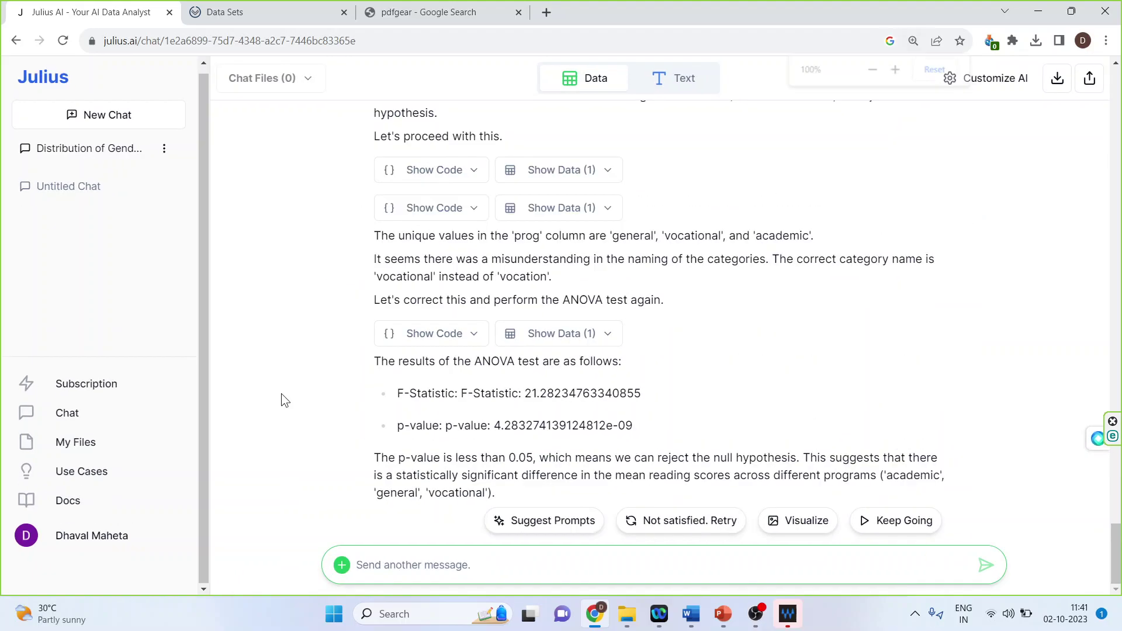
pyautogui.hotkey('ctrl', '0')
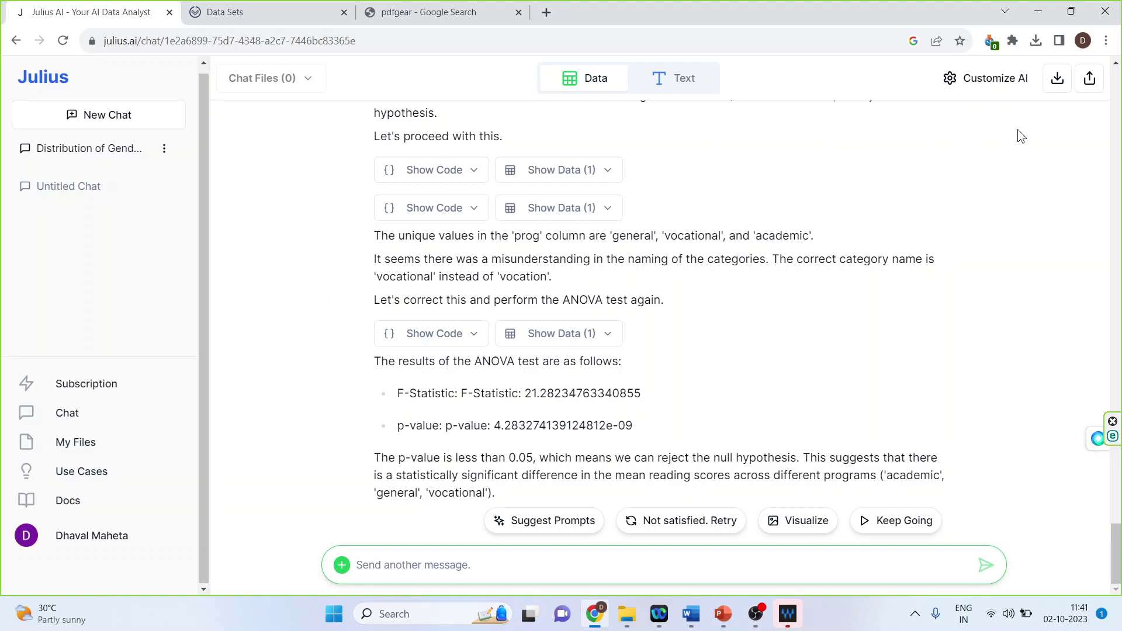
# Export the chat as a .docx, open it in Word, then return to the '17. Julius' deck.
pyautogui.click(1058, 81)
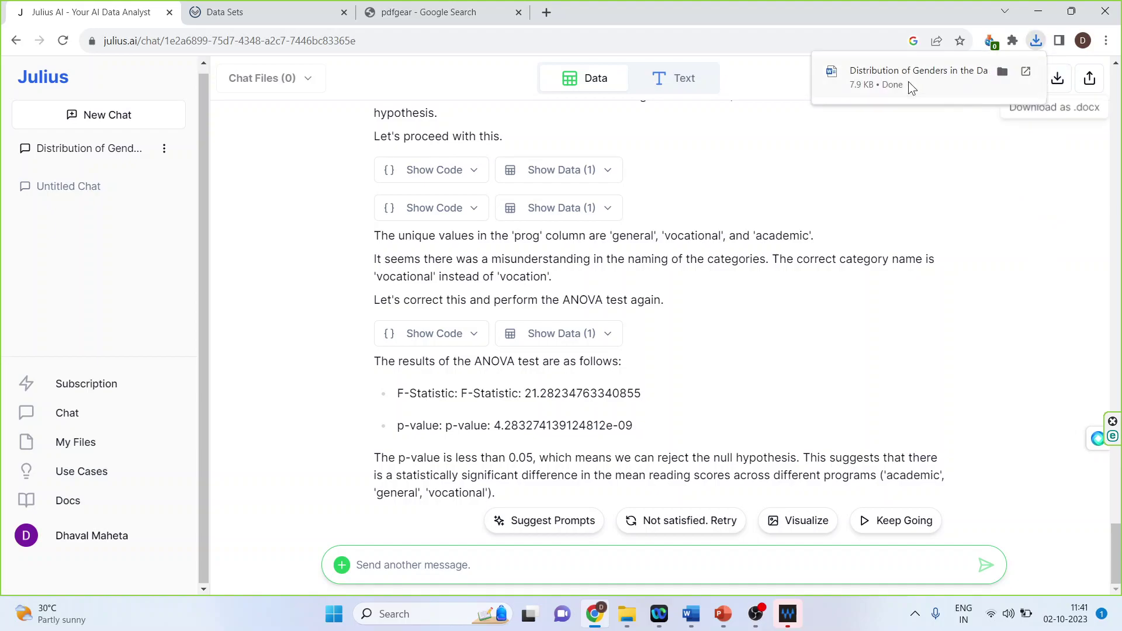
pyautogui.click(887, 82)
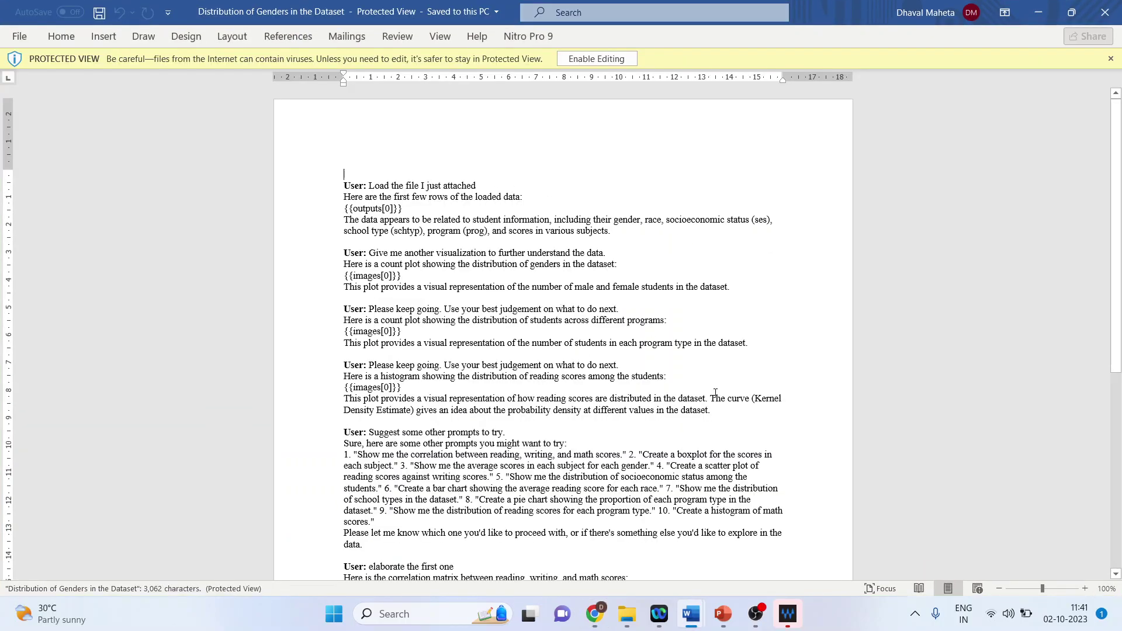
pyautogui.click(595, 614)
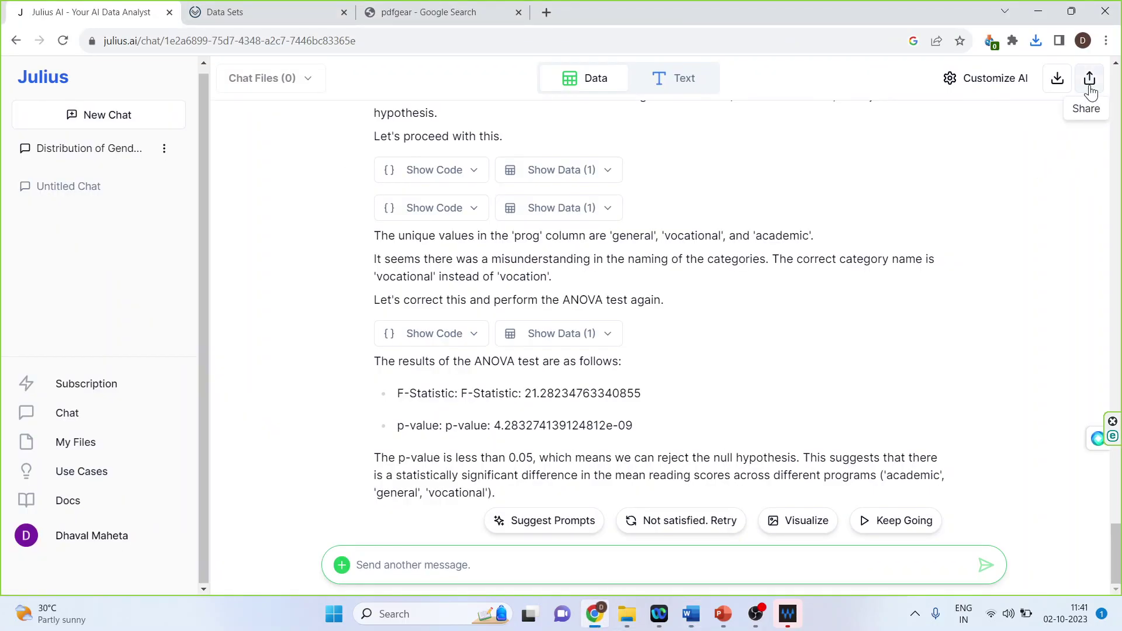
pyautogui.click(723, 618)
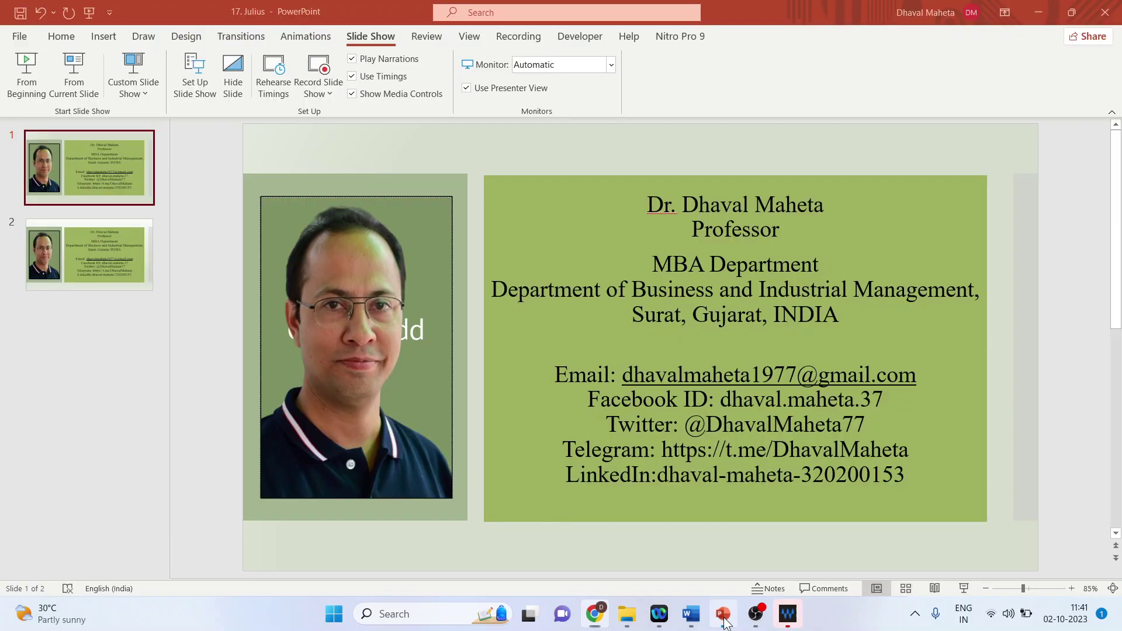
# Display slide 2, the duplicated contact slide, of the '17. Julius' deck.
pyautogui.click(145, 271)
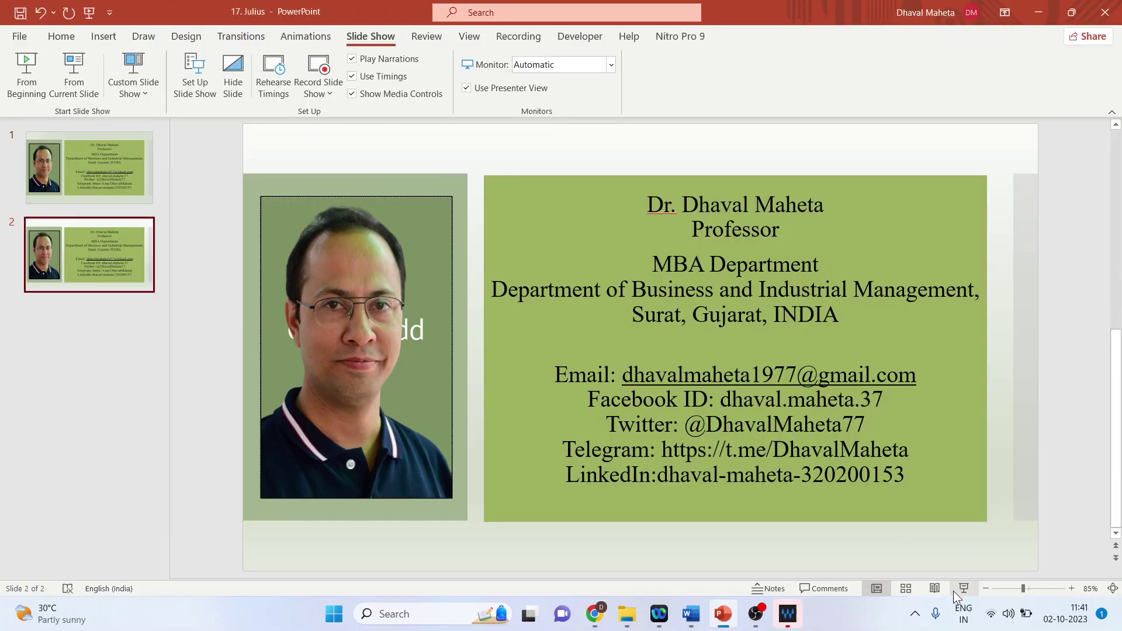